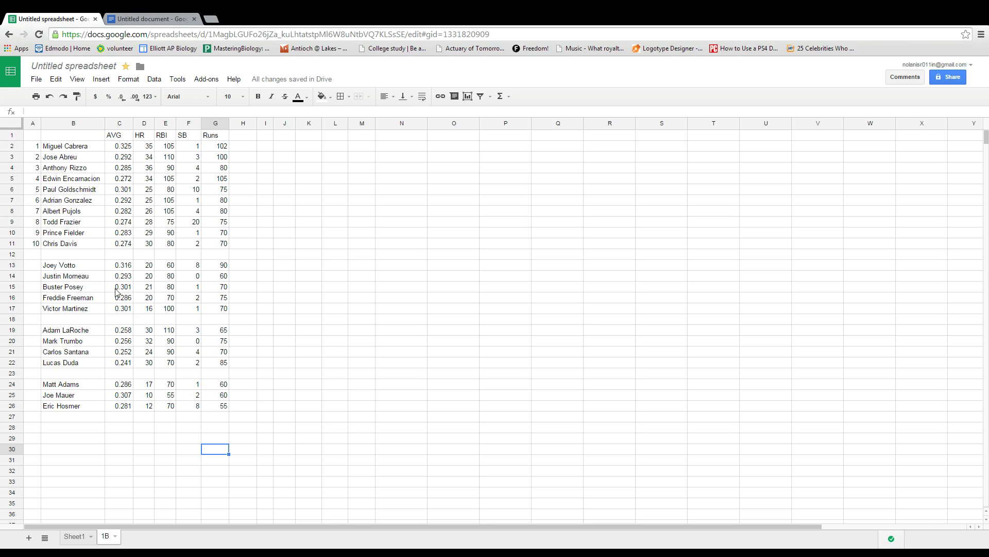
- Review the ranked top-ten block on the 1B sheet, starting with the first-ranked player in row 2
drag(26, 137, 225, 252)
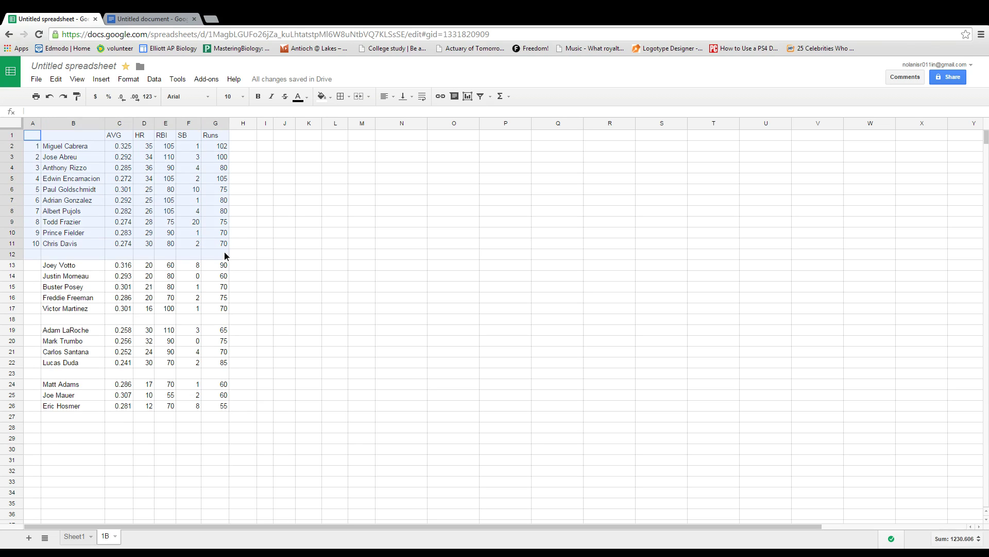
click(242, 243)
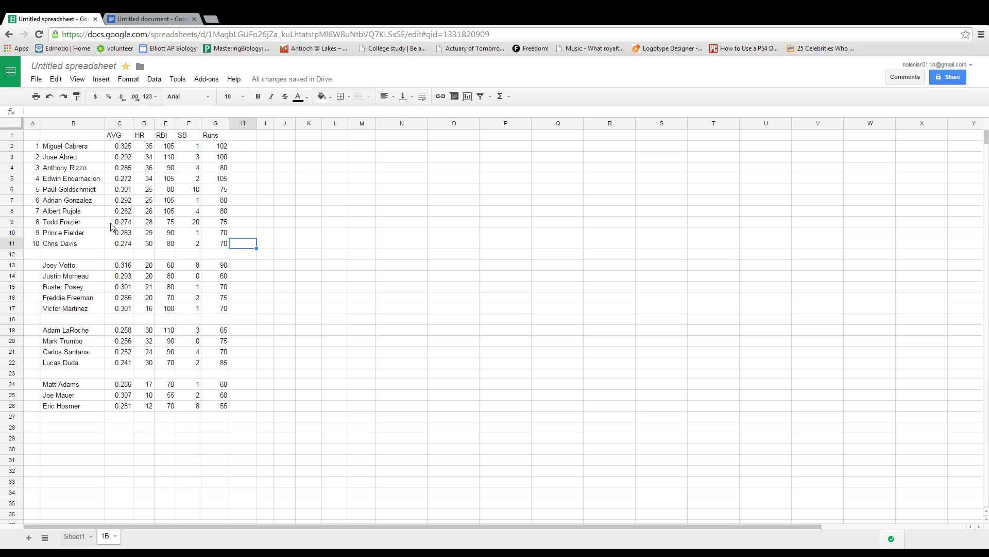
click(95, 151)
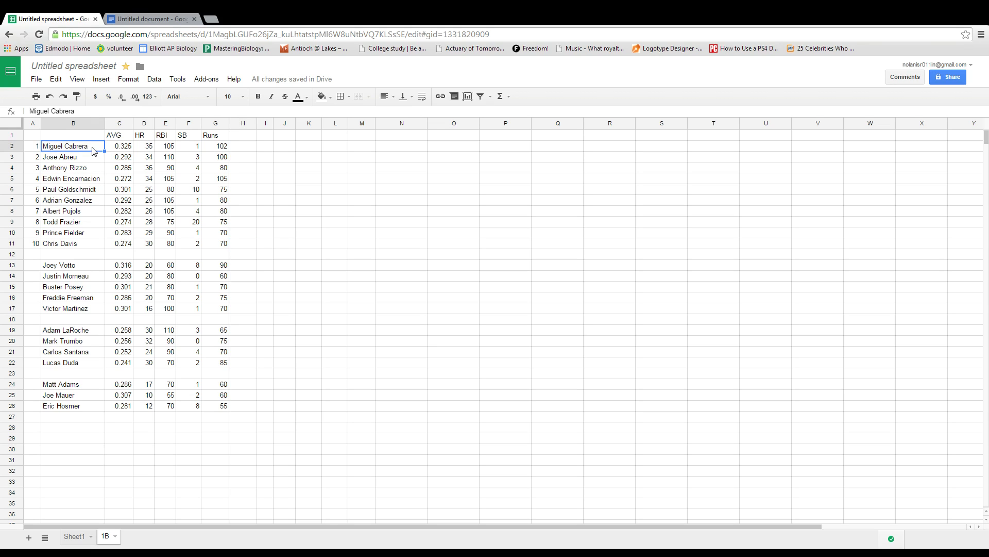
click(266, 158)
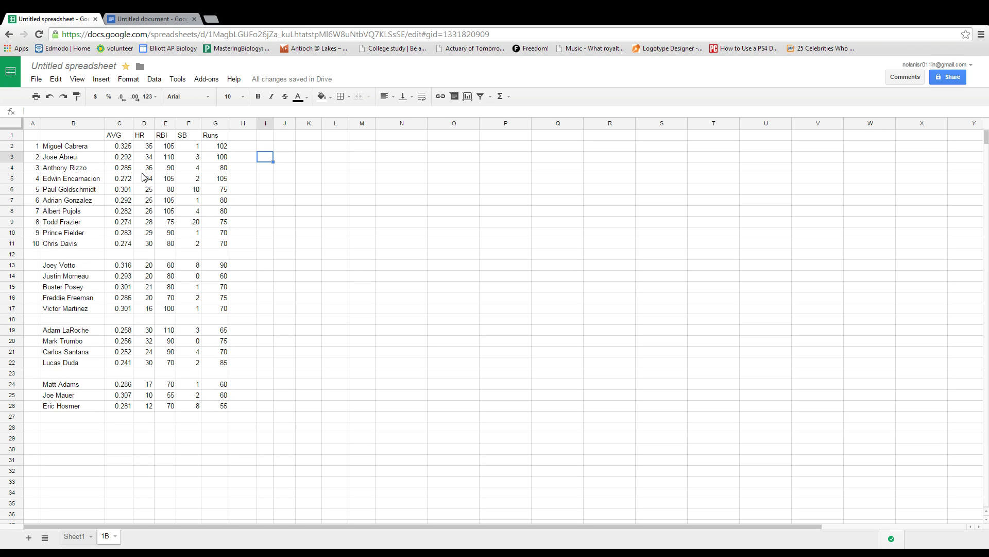
- Examine the third-ranked player's projections in row 4: AVG, HR, RBI, Runs and SB
click(86, 172)
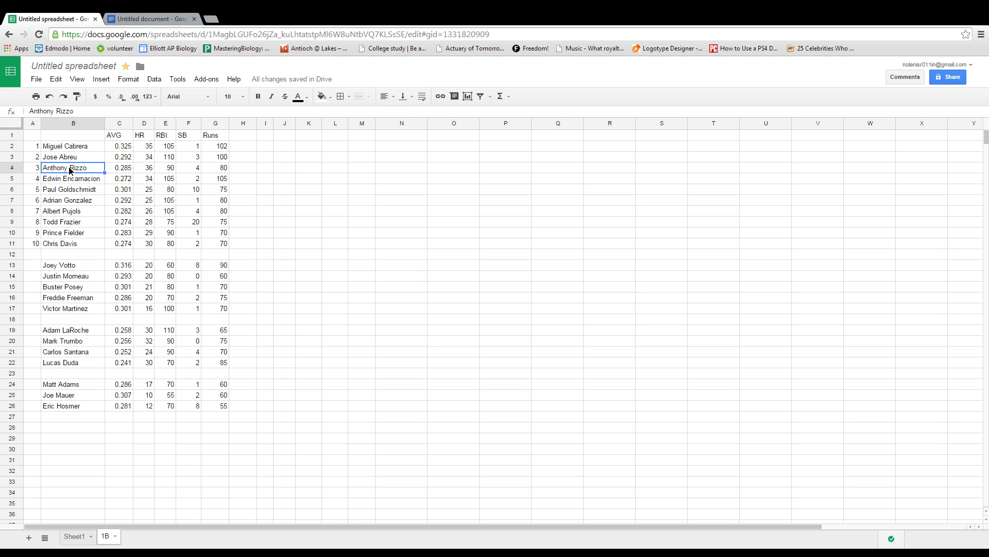
click(285, 168)
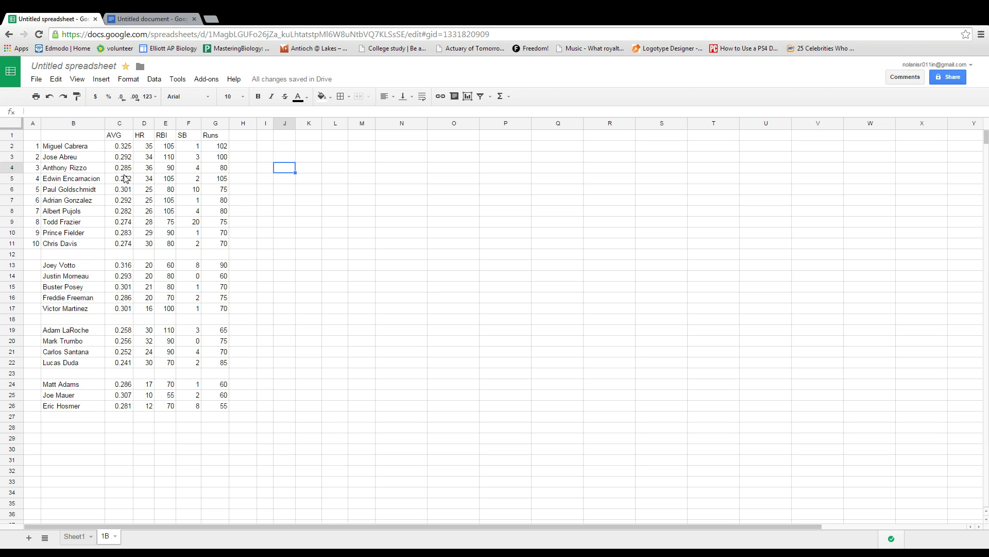
click(126, 170)
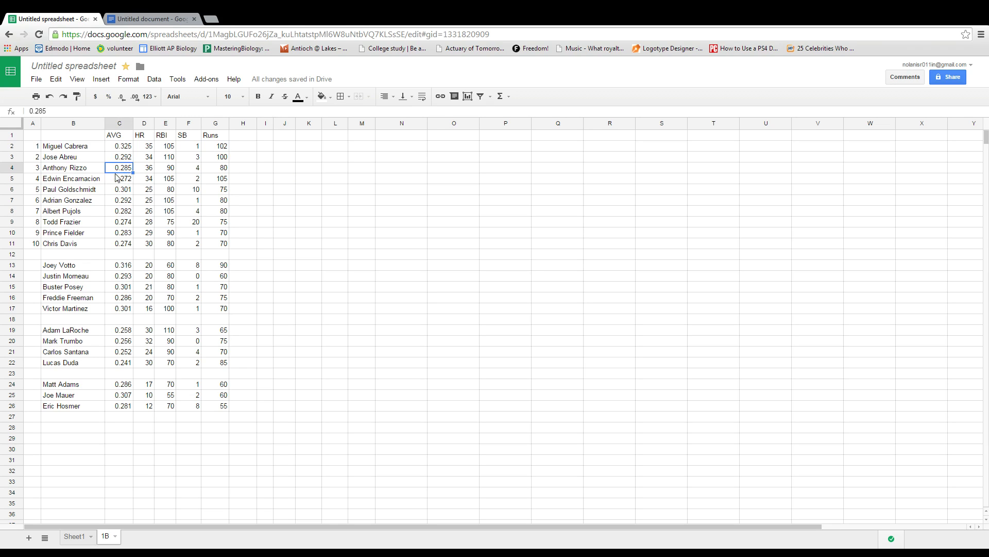
click(117, 177)
click(119, 172)
click(151, 170)
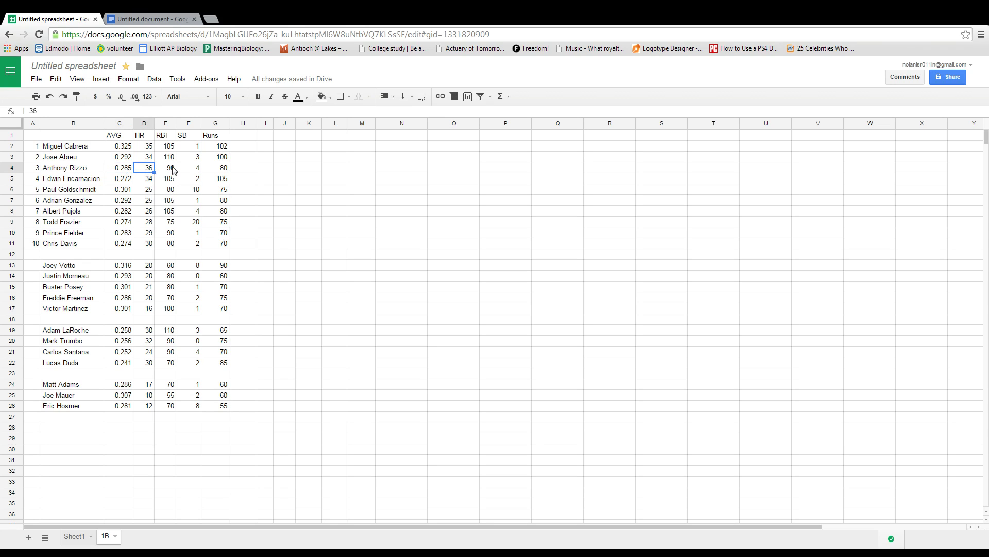
click(173, 170)
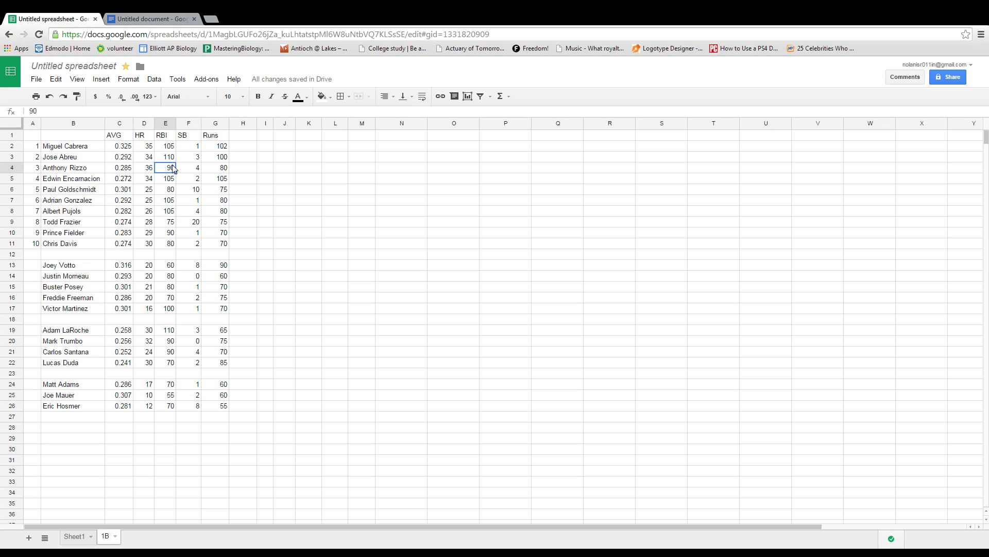
click(223, 169)
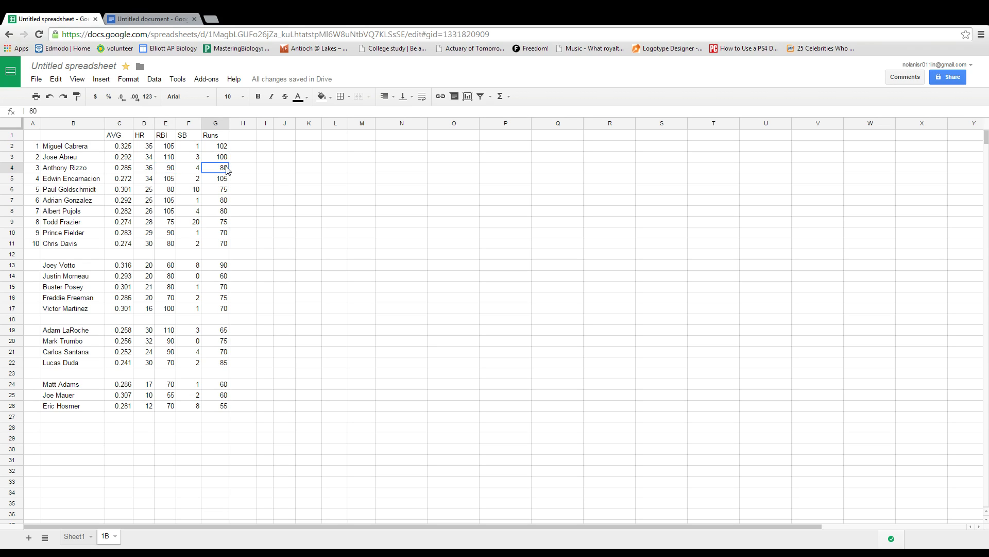
click(195, 172)
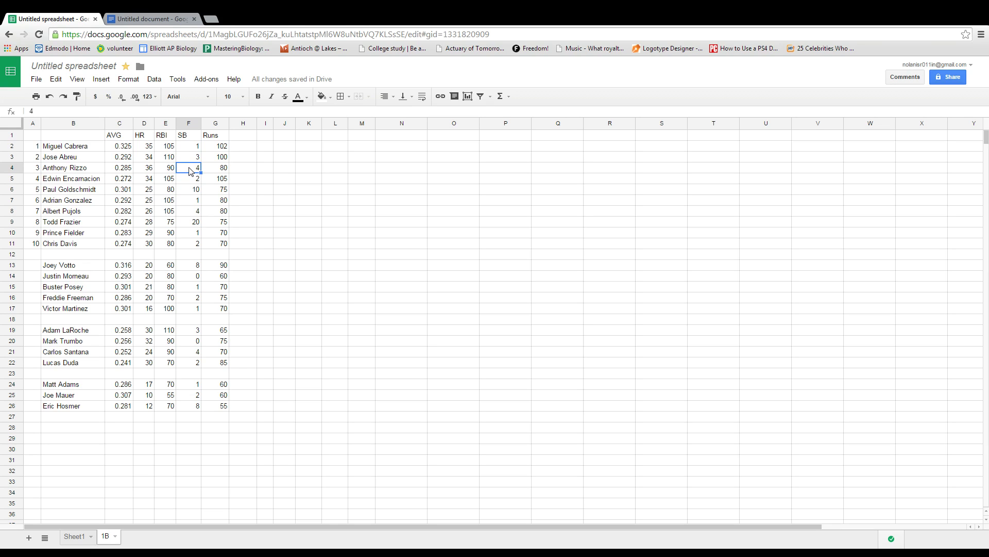
- Examine the fourth-ranked player's AVG, HR and Runs projections in row 5
click(92, 181)
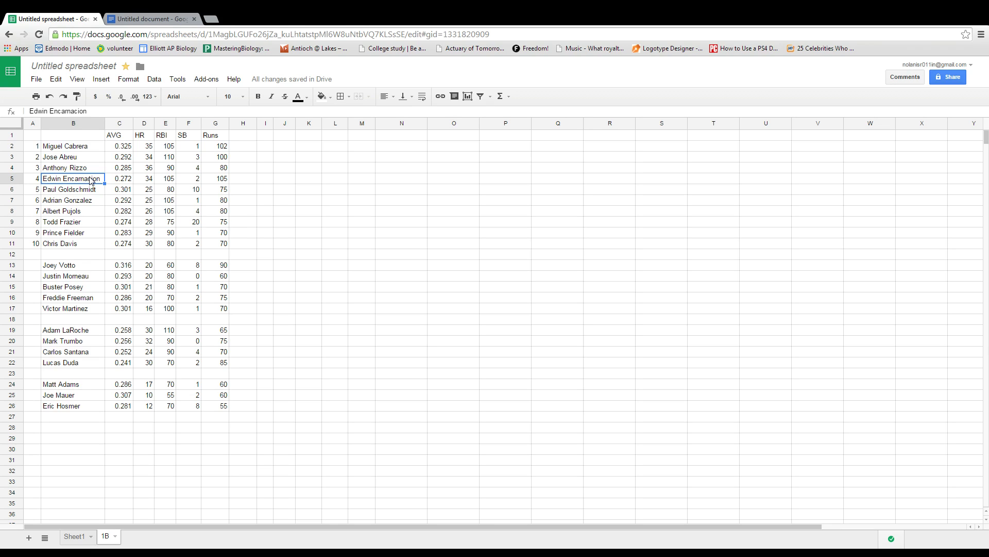
click(124, 179)
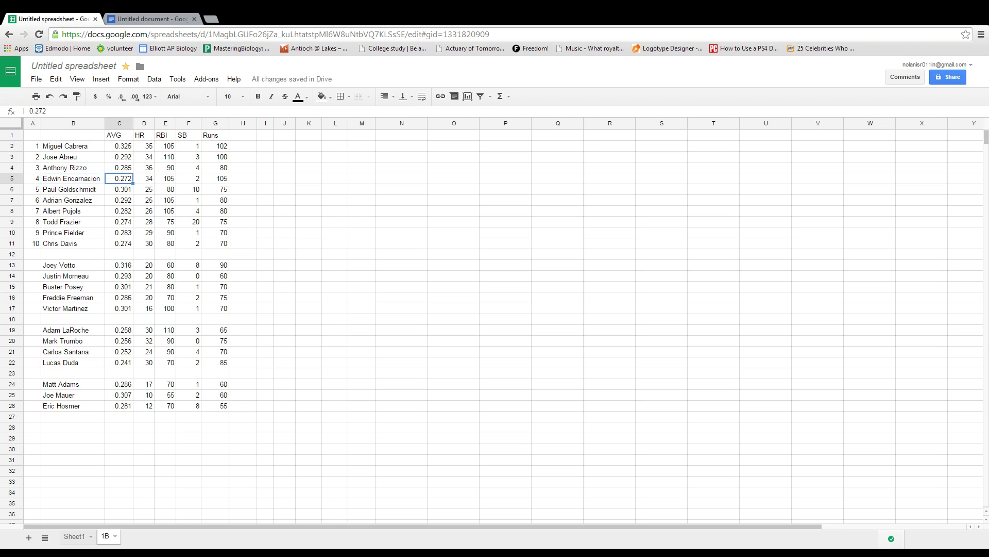
click(152, 182)
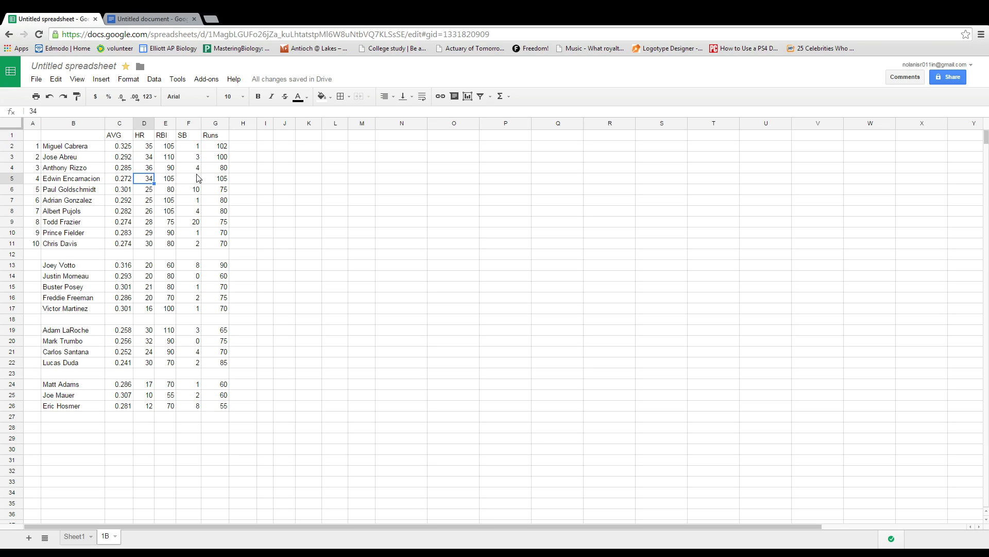
click(219, 179)
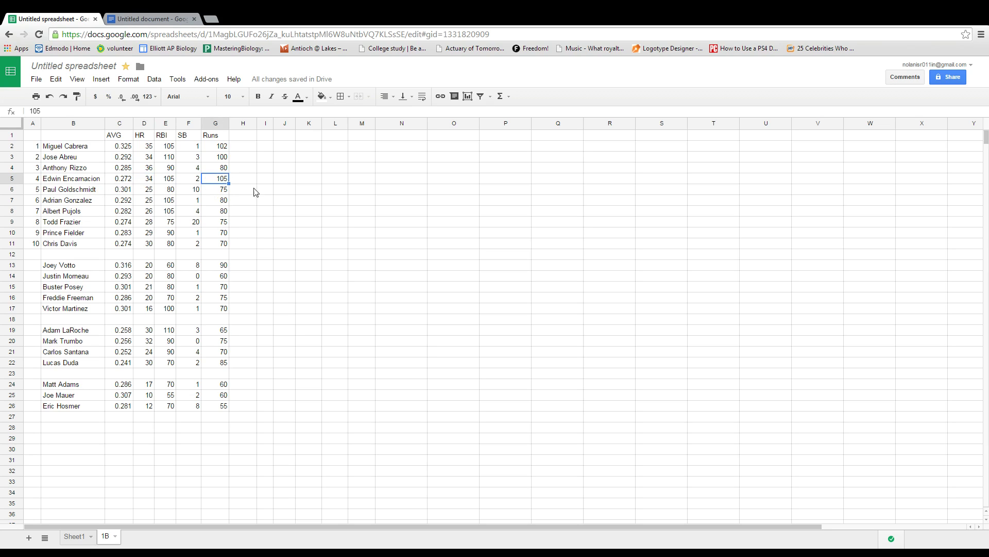
- Check the fifth-ranked player's stolen bases in row 6 and look at the sixth-ranked player in row 7
click(67, 192)
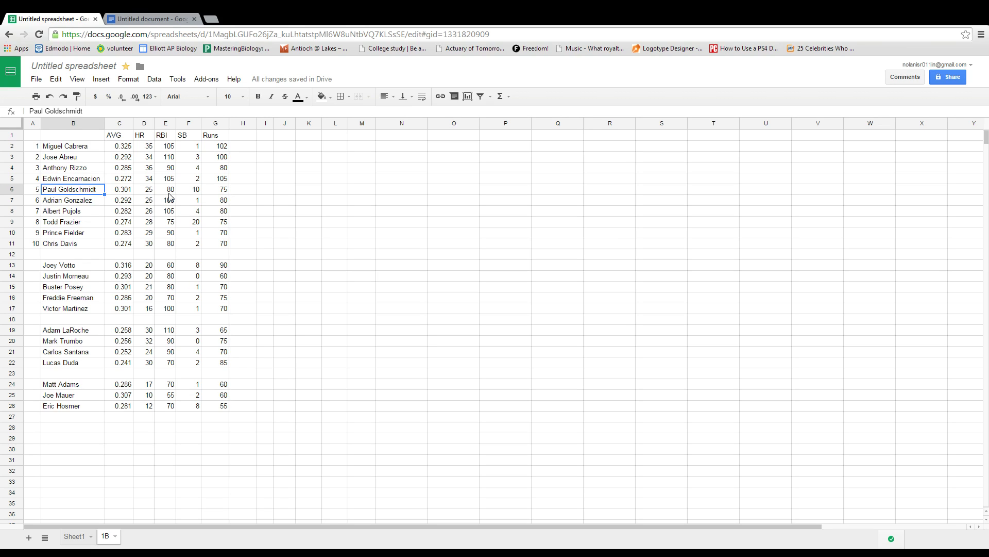
click(189, 190)
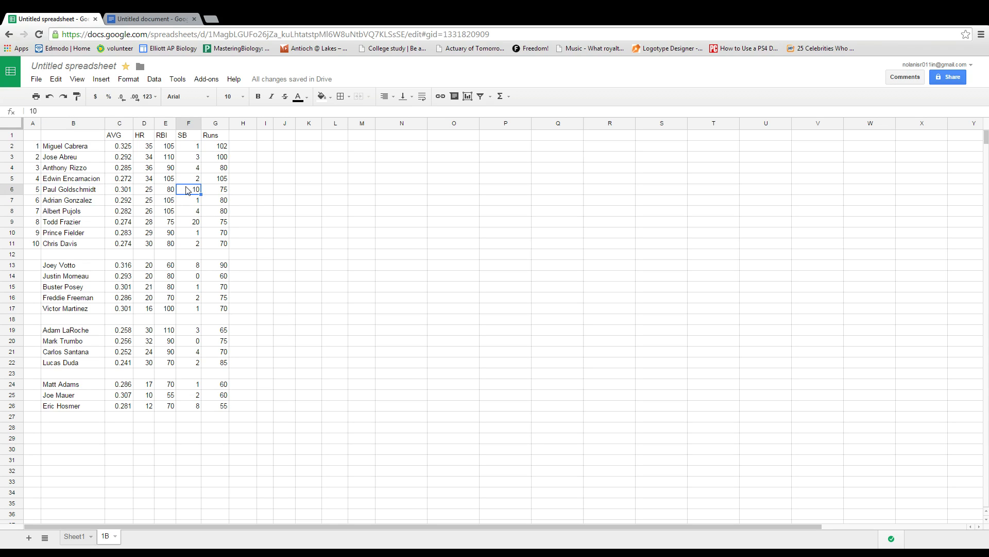
click(45, 200)
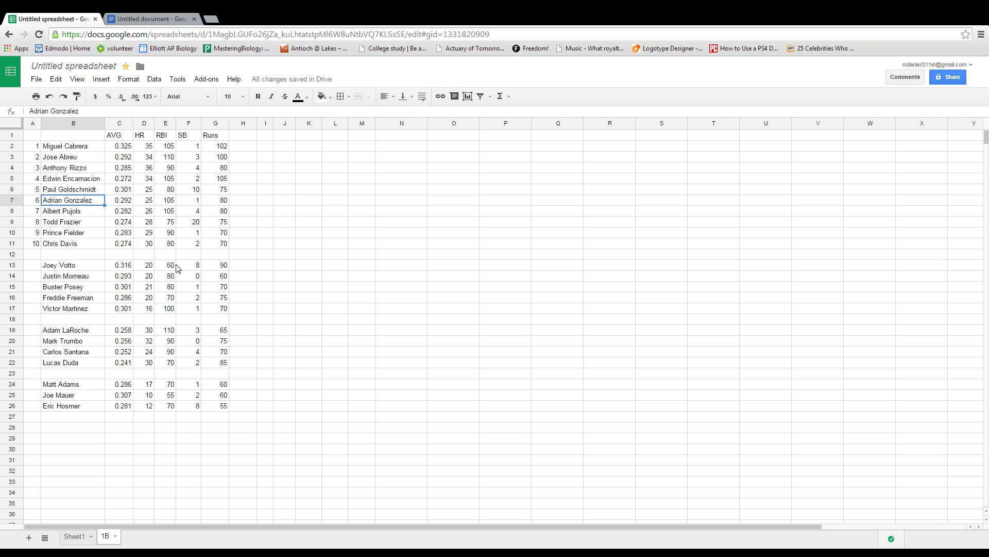
- Examine the seventh-ranked player's AVG, HR and RBI in row 8, and look at the ninth- and tenth-ranked players
click(100, 210)
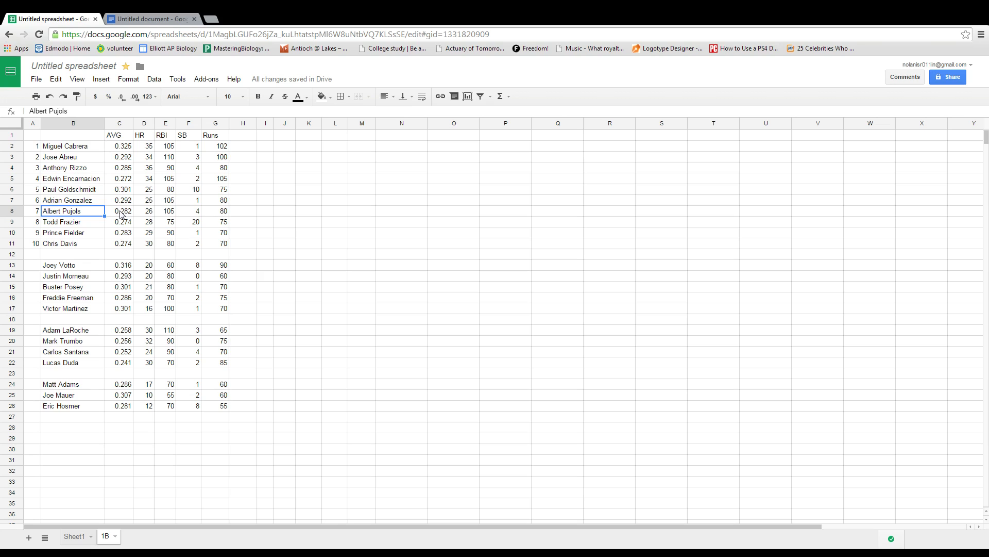
click(121, 214)
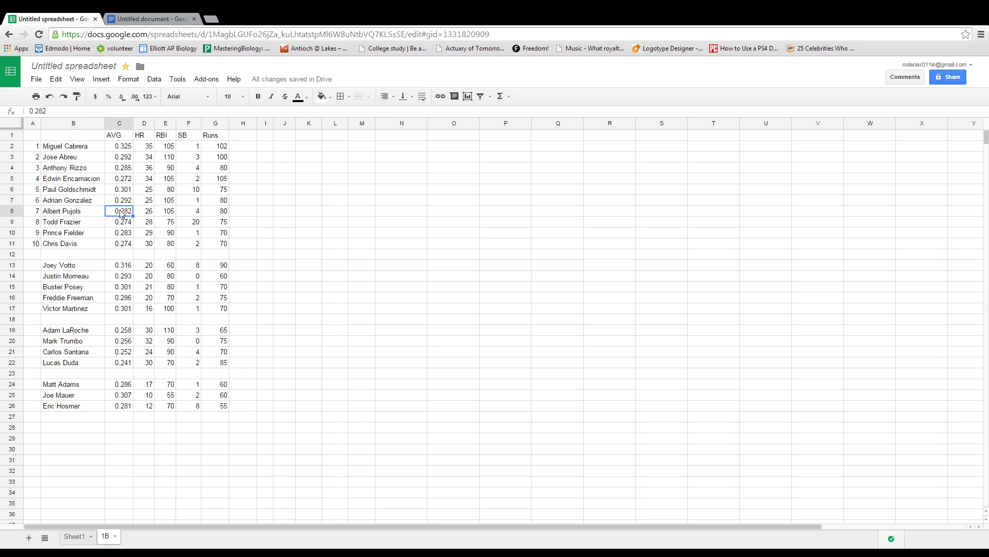
click(148, 213)
click(163, 212)
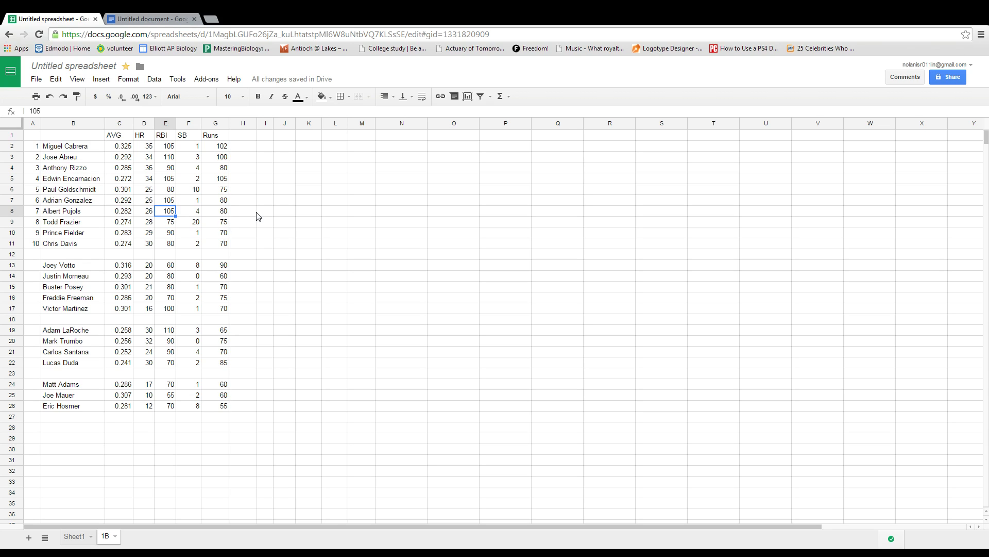
click(66, 234)
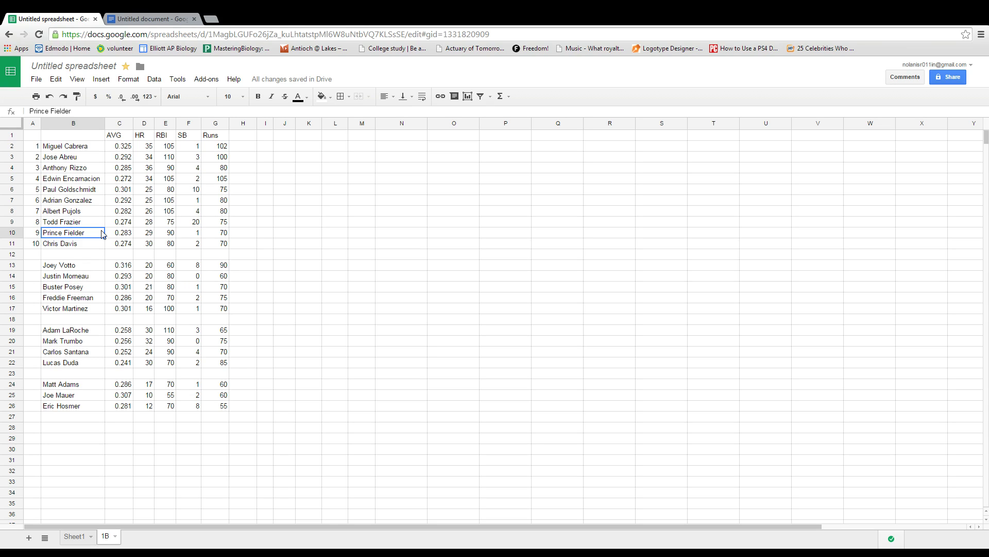
click(67, 245)
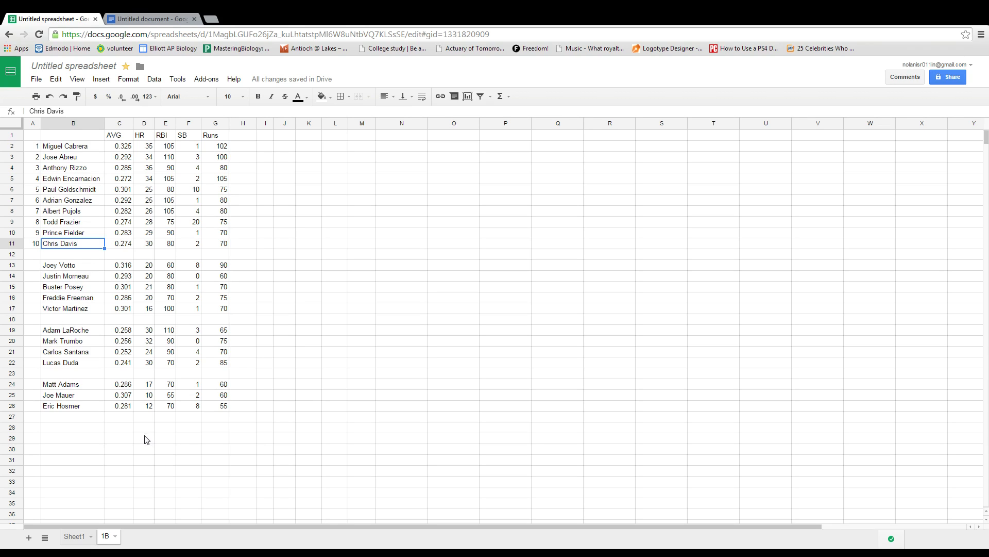
- Review the three unranked player groups in rows 13–17, 19–22 and 24–26, returning to the first group
drag(49, 266, 223, 312)
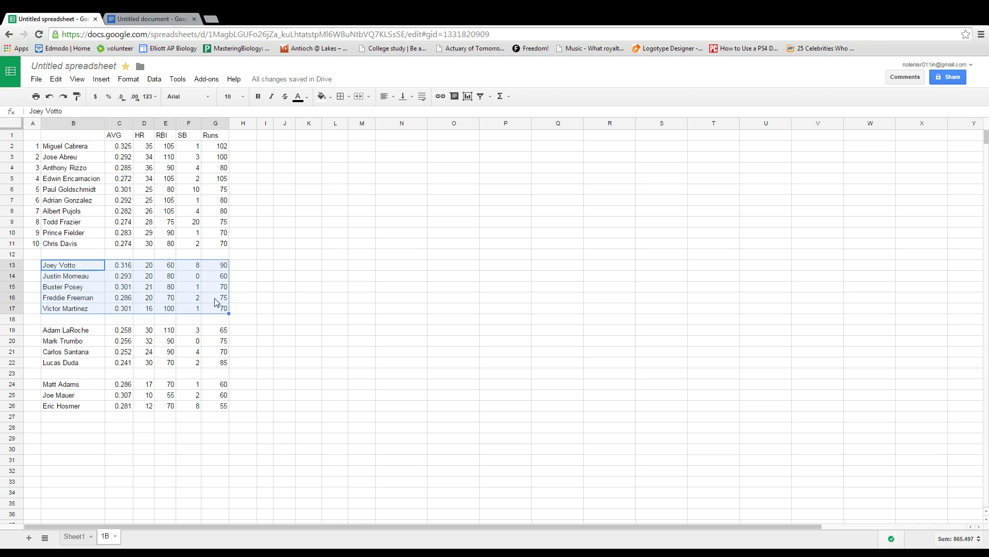
drag(56, 330, 227, 369)
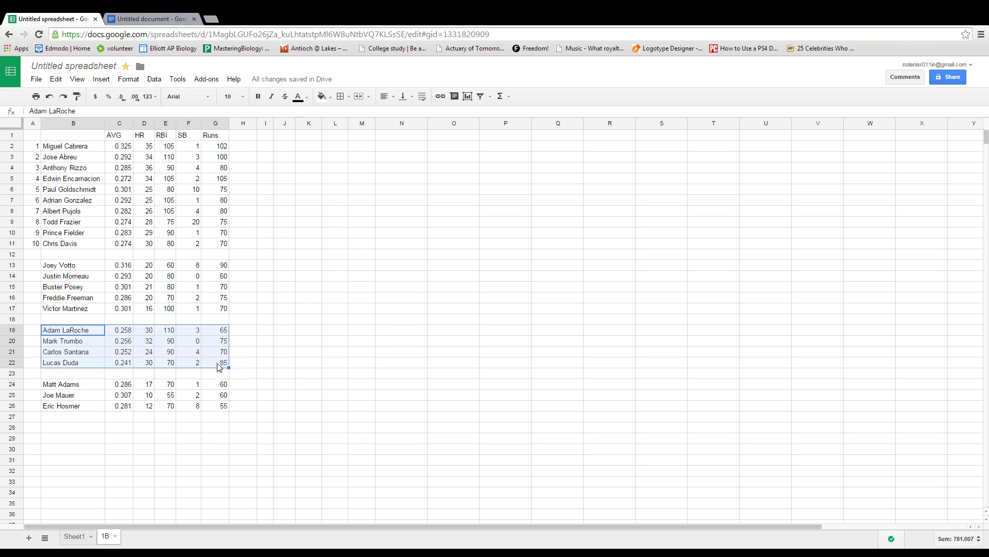
drag(58, 385, 228, 409)
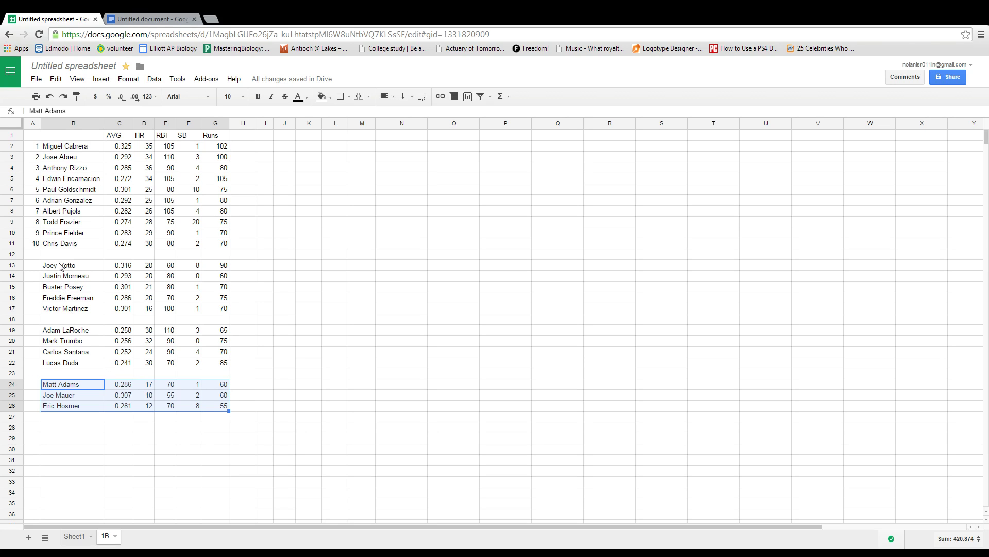
drag(62, 265, 219, 308)
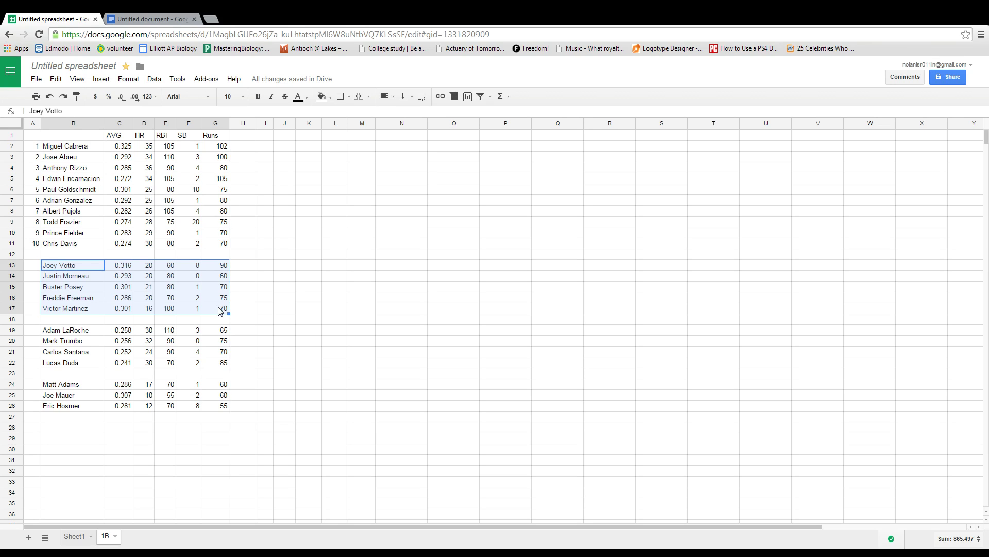
click(83, 280)
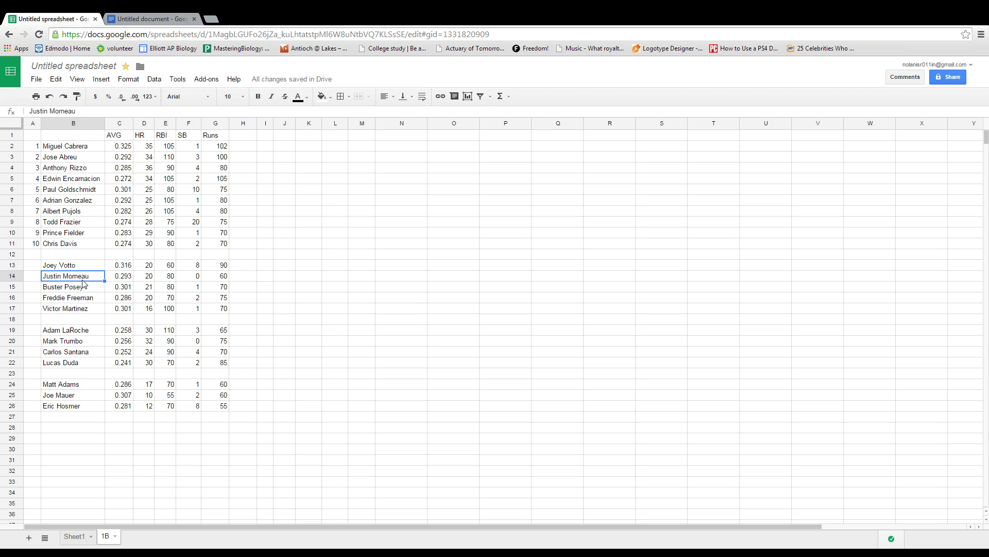
- Look over the full player list in B2:G26, checking individual names in the ranked block and the first unranked group
drag(62, 146, 224, 410)
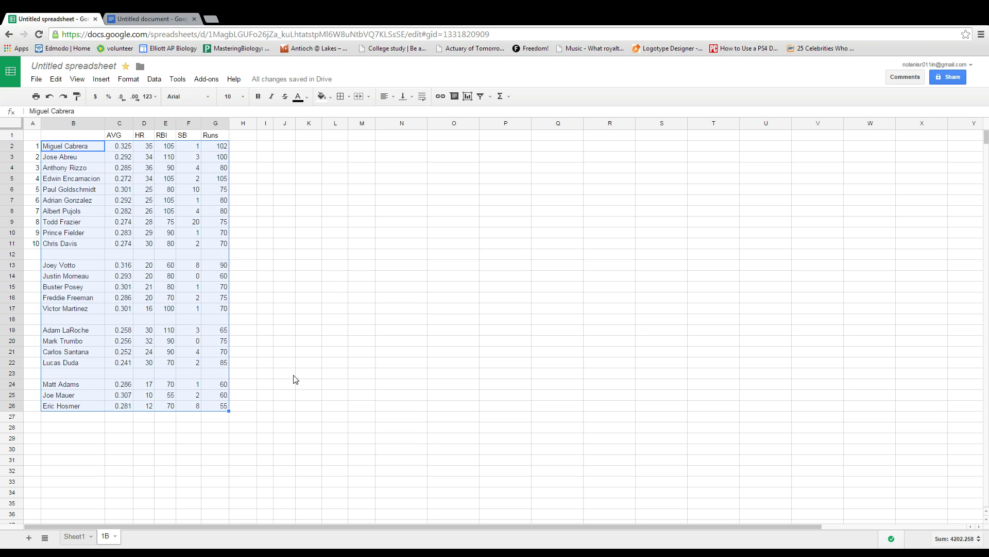
click(78, 190)
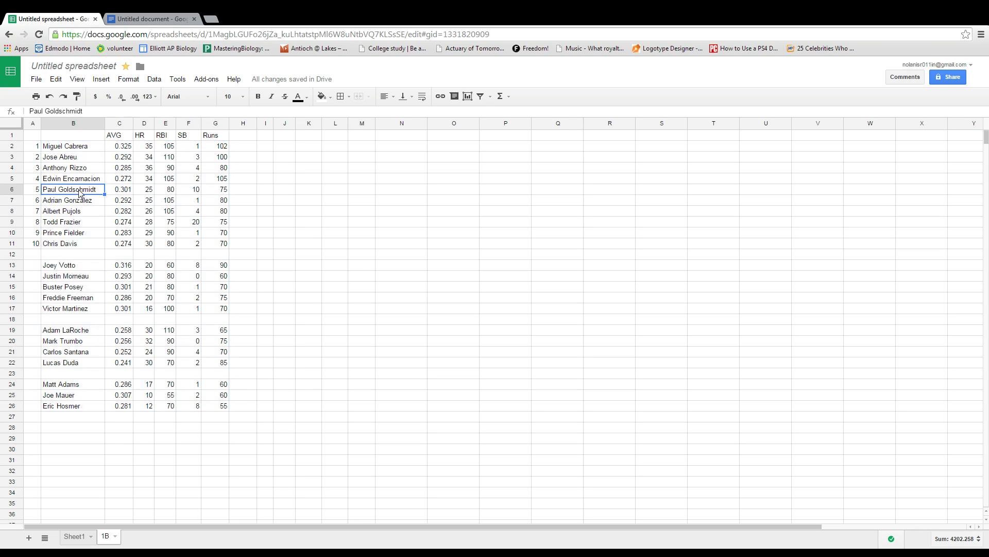
click(90, 226)
click(92, 212)
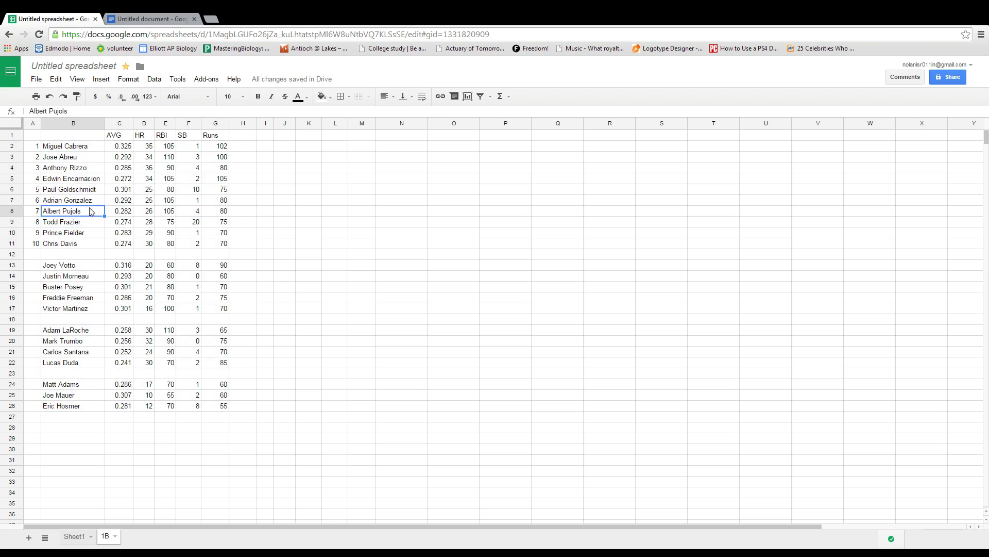
click(87, 238)
click(86, 277)
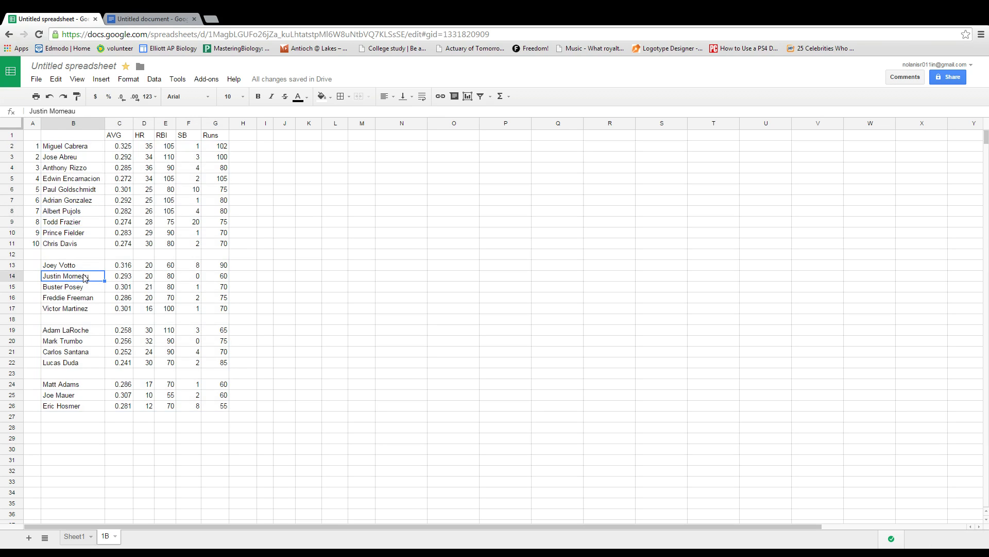